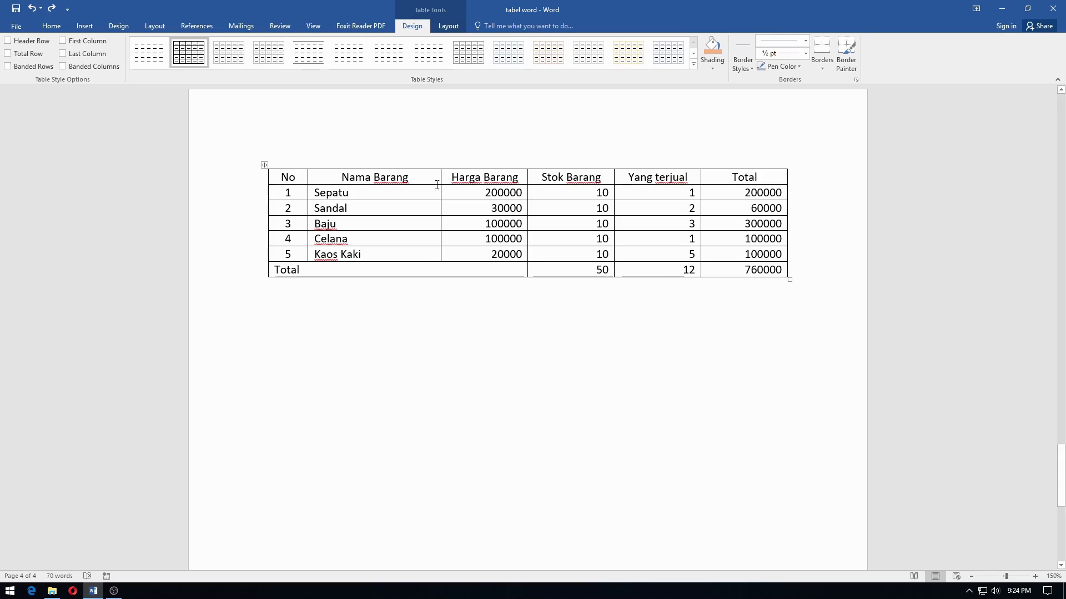
# Shade the table's header row light orange and its last row, Total, blue
pyautogui.click(205, 183)
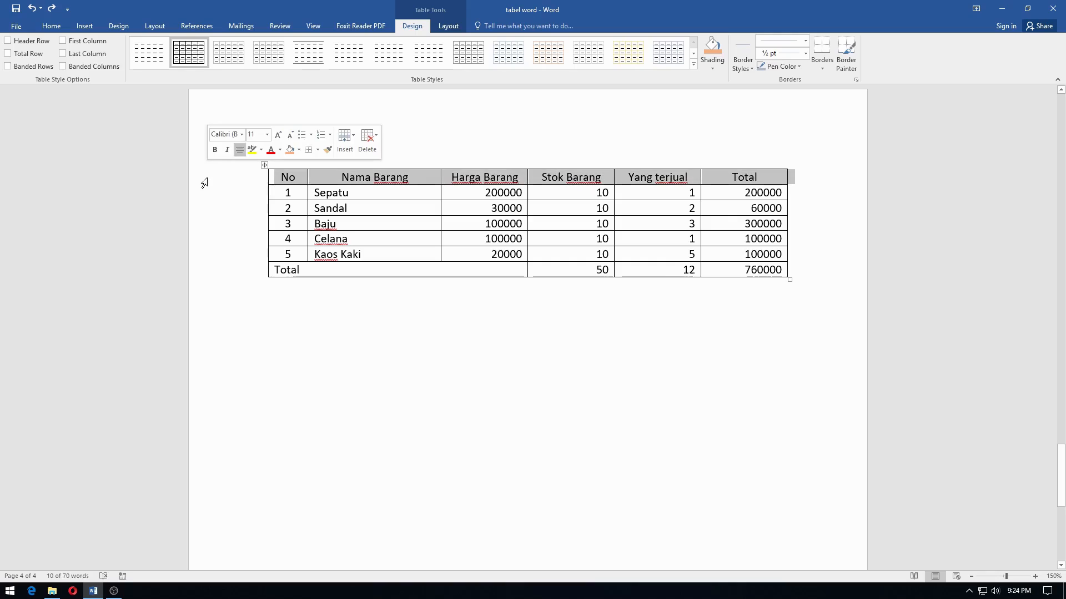
pyautogui.click(713, 54)
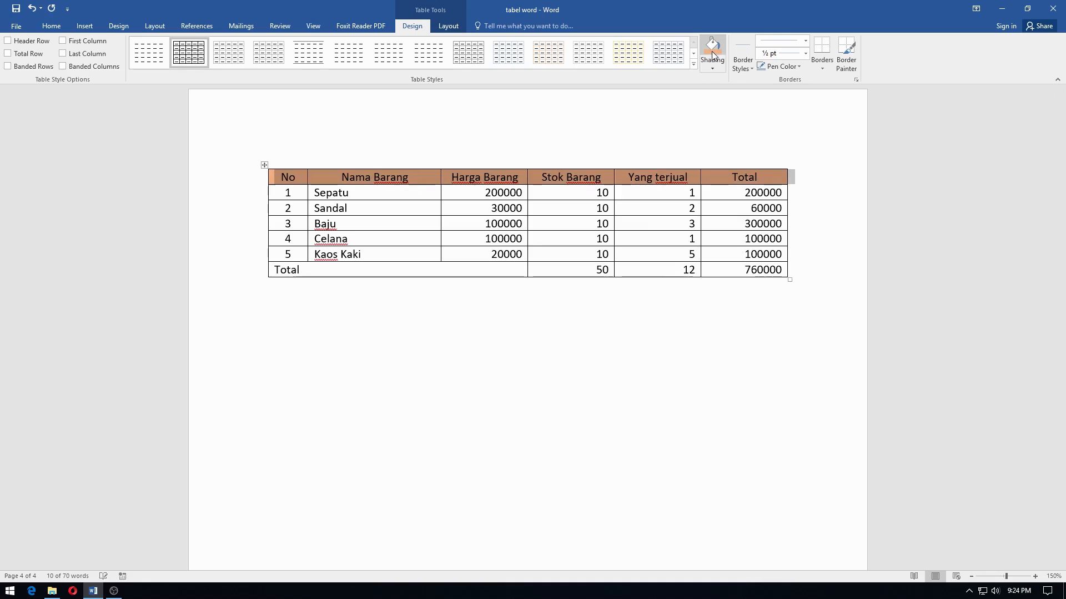
pyautogui.click(197, 281)
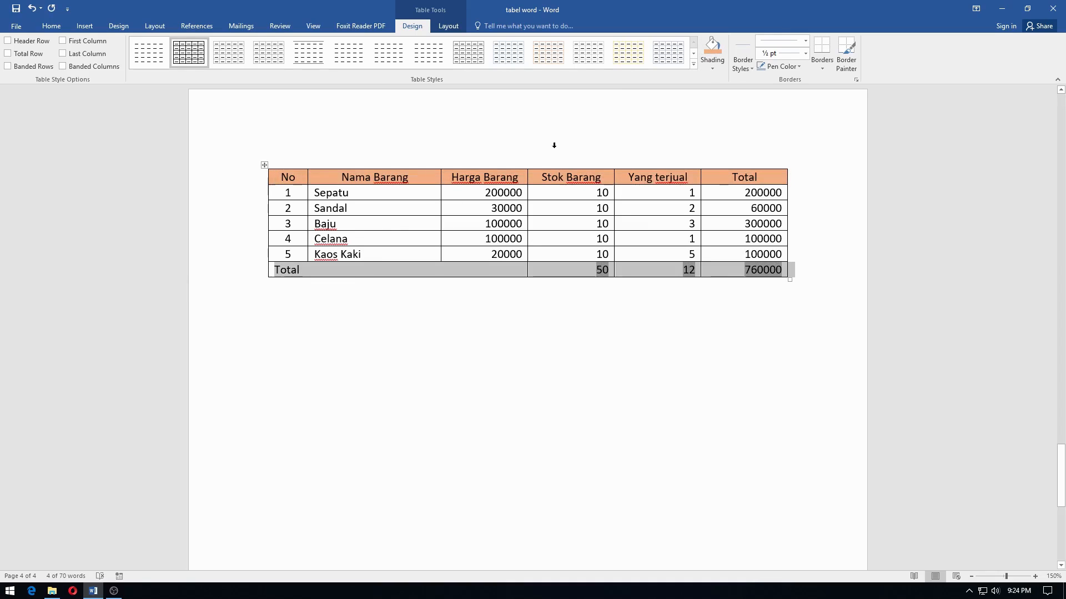
pyautogui.click(712, 68)
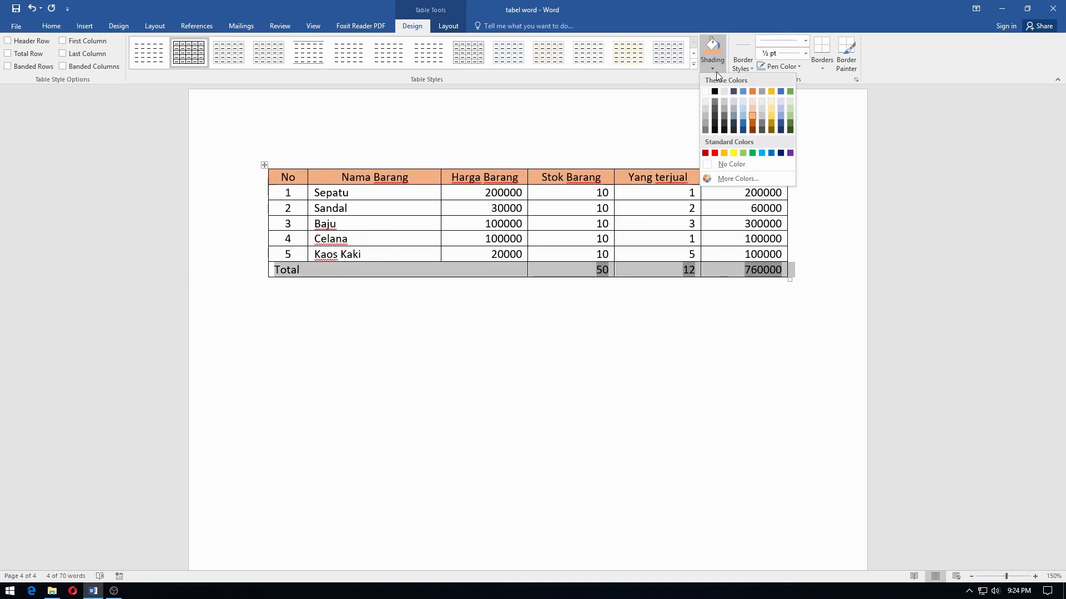
pyautogui.click(743, 115)
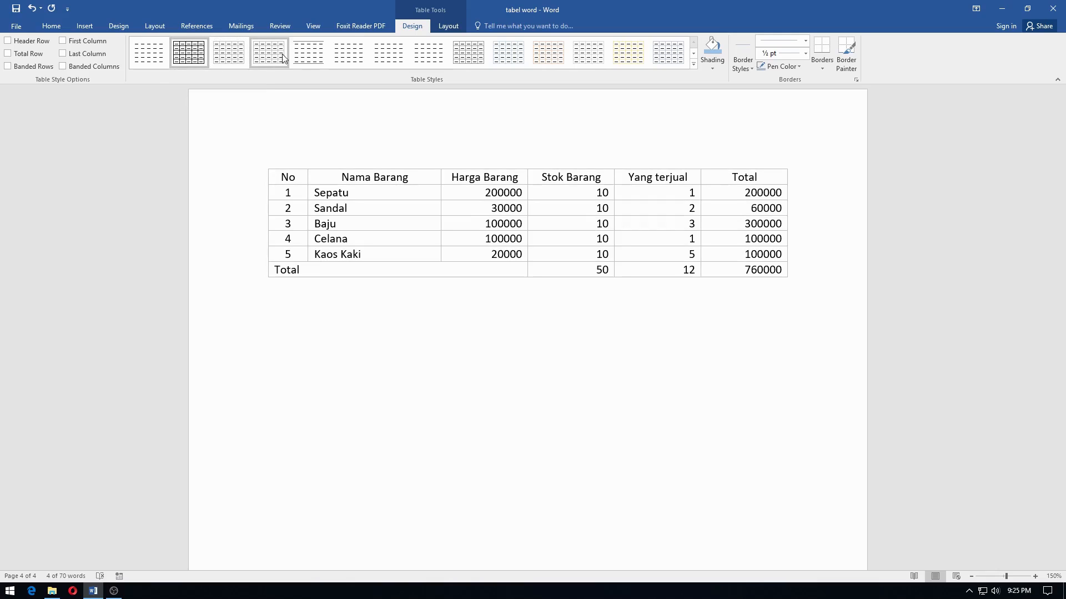
# Apply the List Table 5 Dark - Accent 1 style to the table
pyautogui.click(694, 64)
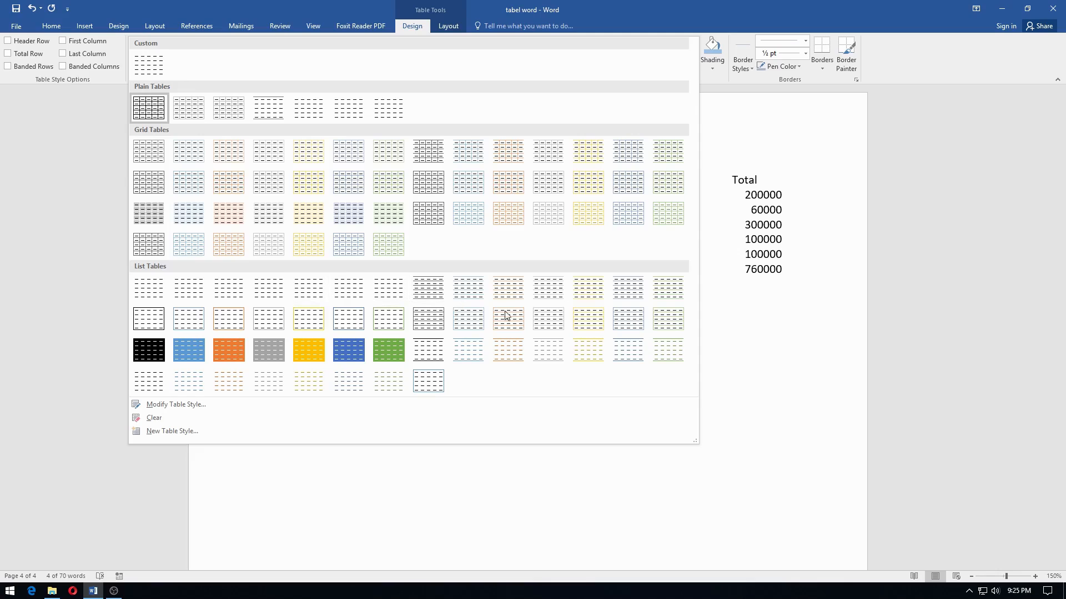
pyautogui.click(189, 351)
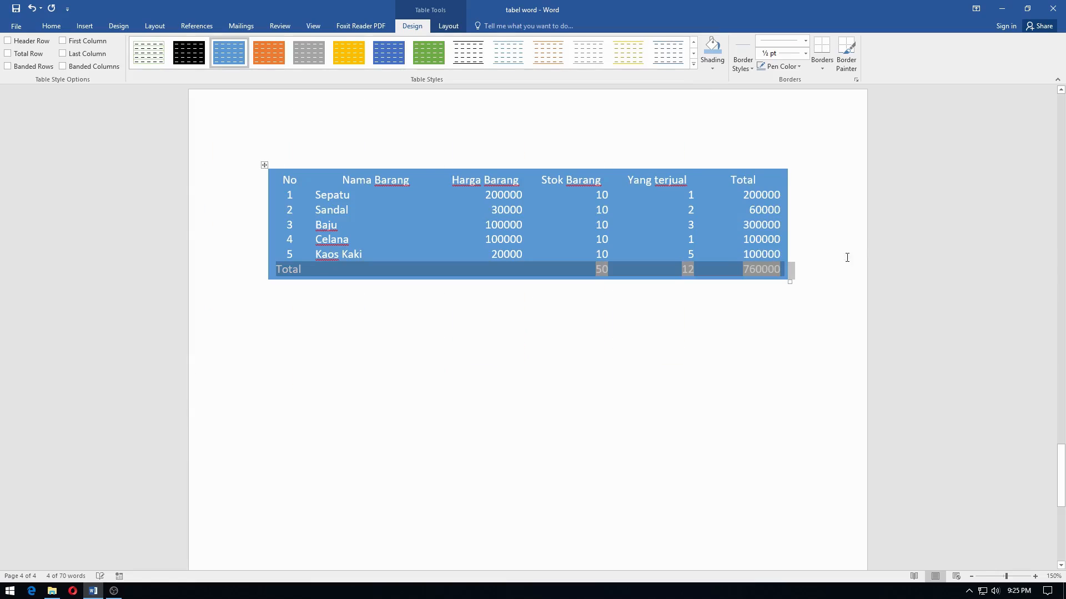
pyautogui.click(359, 233)
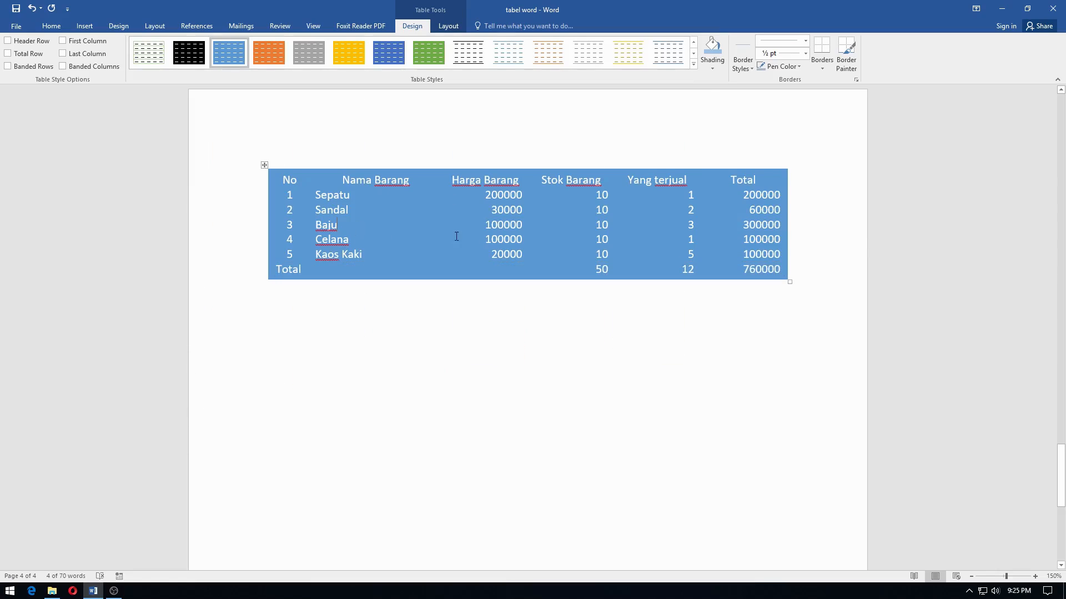
# Open the Modify Style settings of the current table style and close them without changes
pyautogui.click(693, 63)
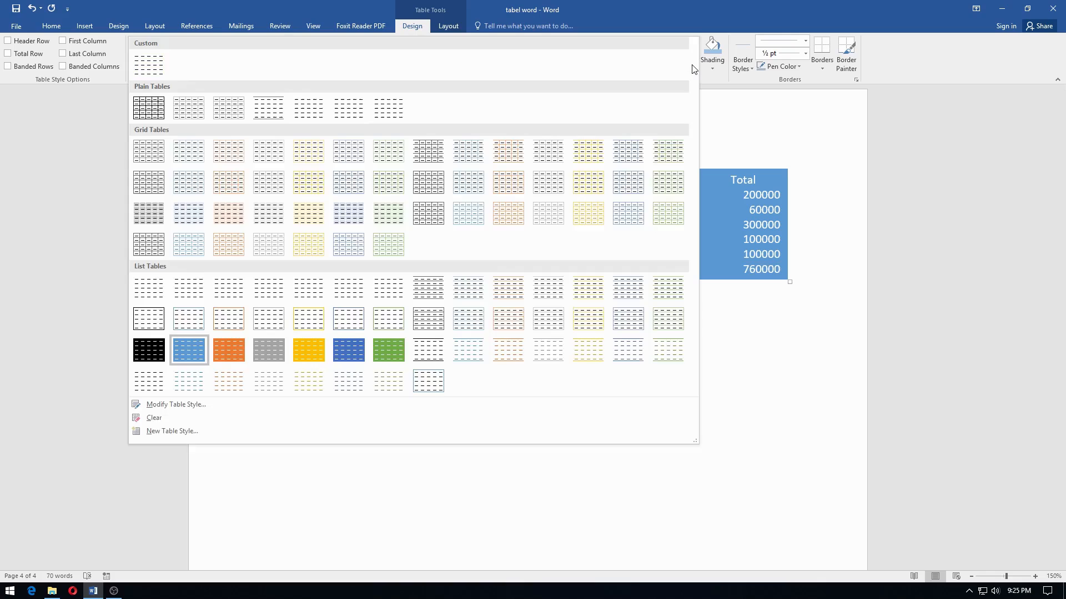
pyautogui.click(181, 407)
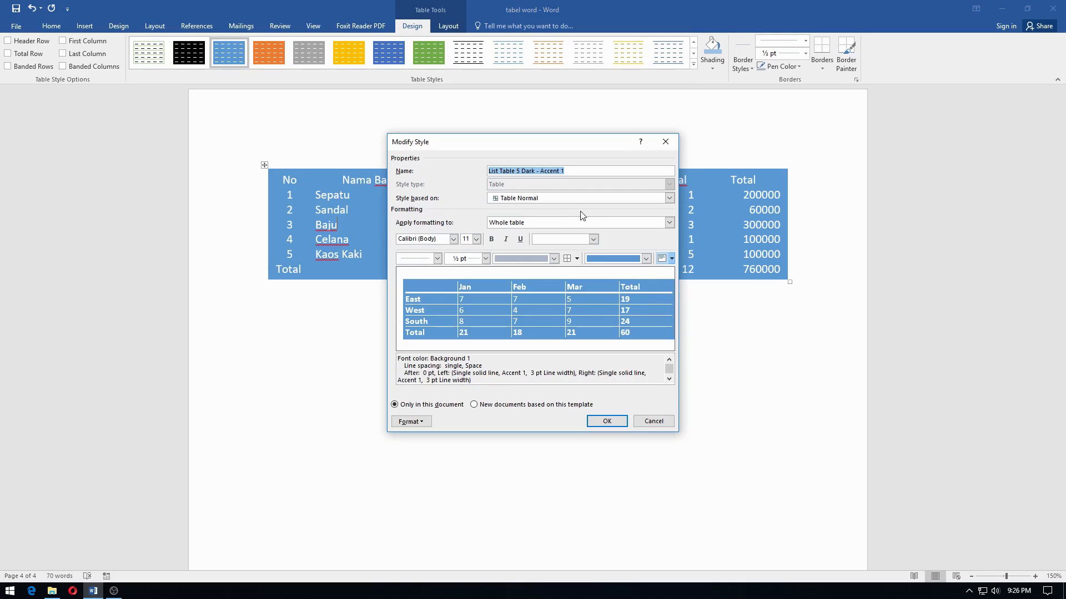
pyautogui.click(648, 423)
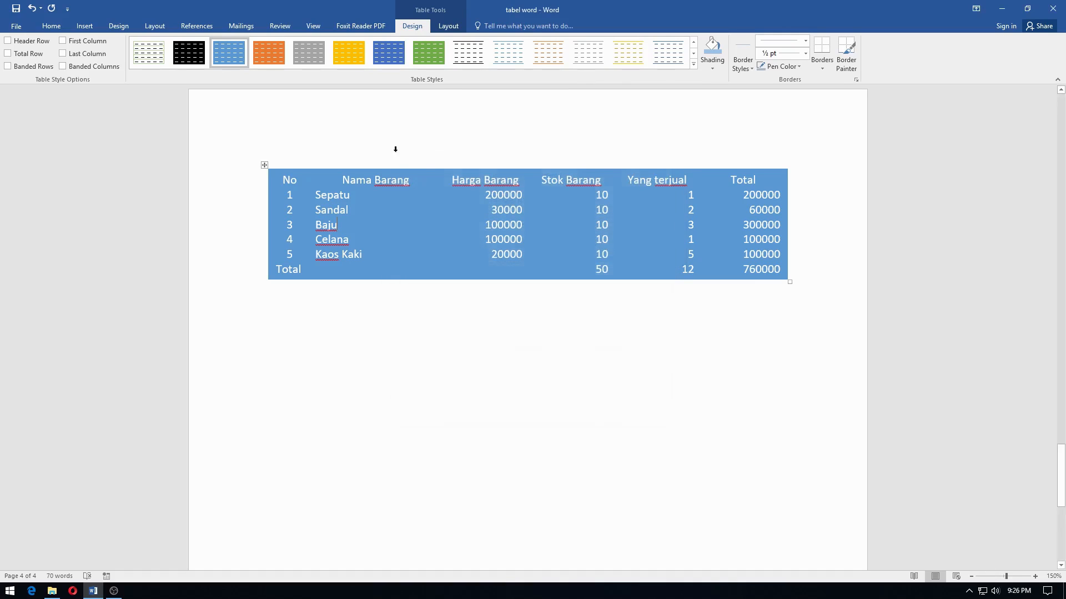
# Clear the style from the table
pyautogui.click(692, 64)
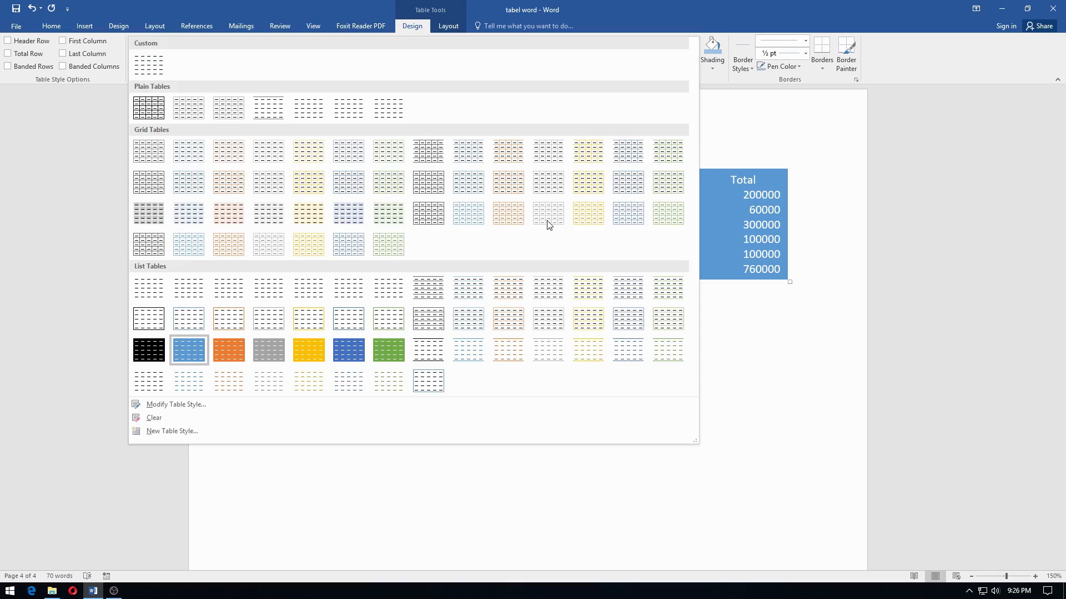
pyautogui.click(227, 424)
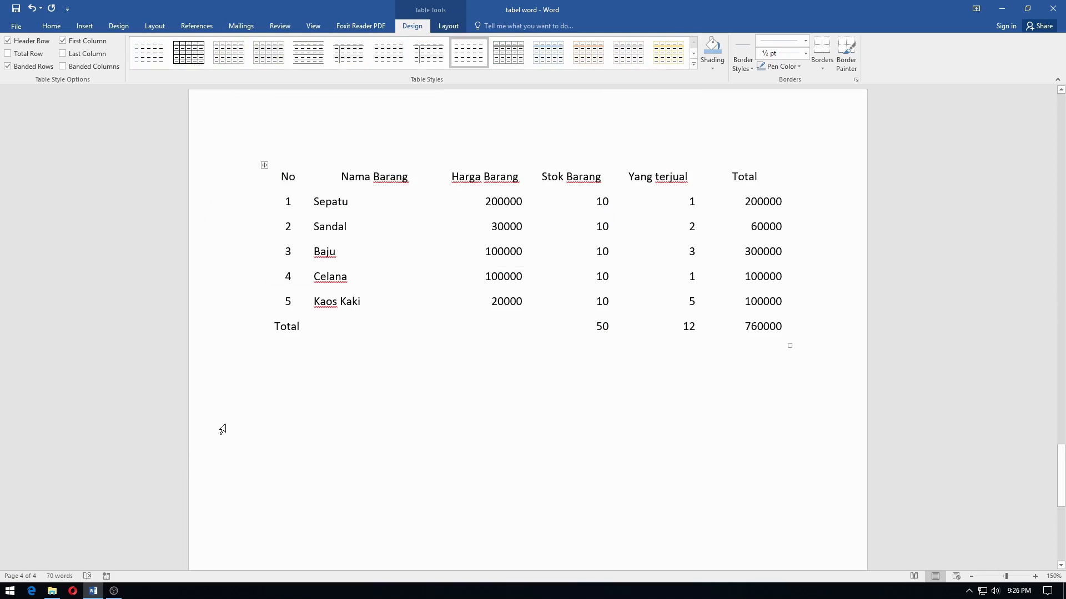
# Look at the settings for creating a new table style, cancel them, and undo the clearing of the table's style
pyautogui.click(693, 64)
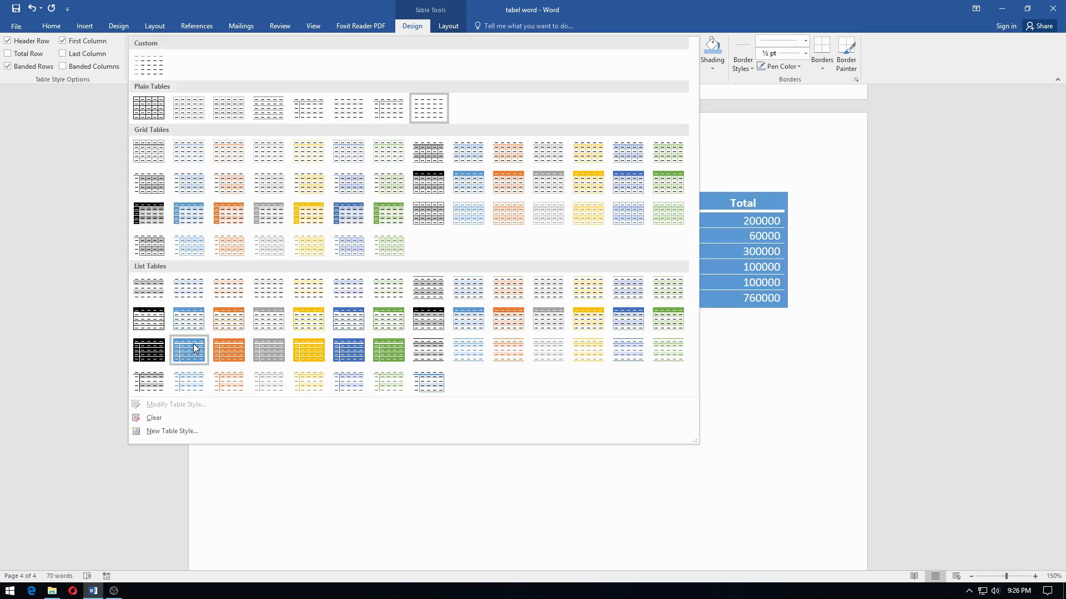
pyautogui.click(172, 431)
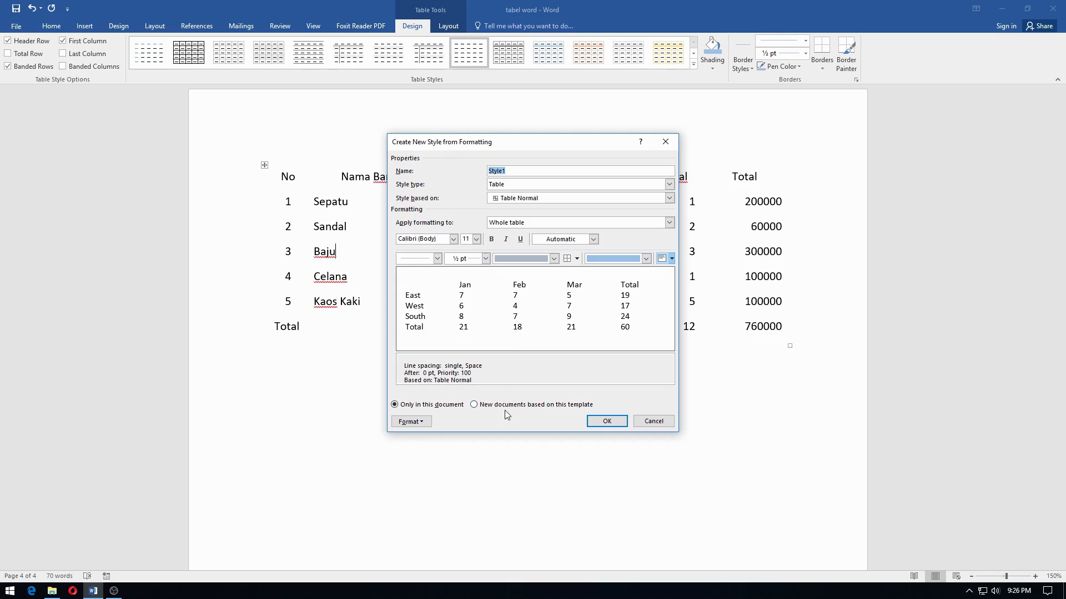
pyautogui.click(653, 422)
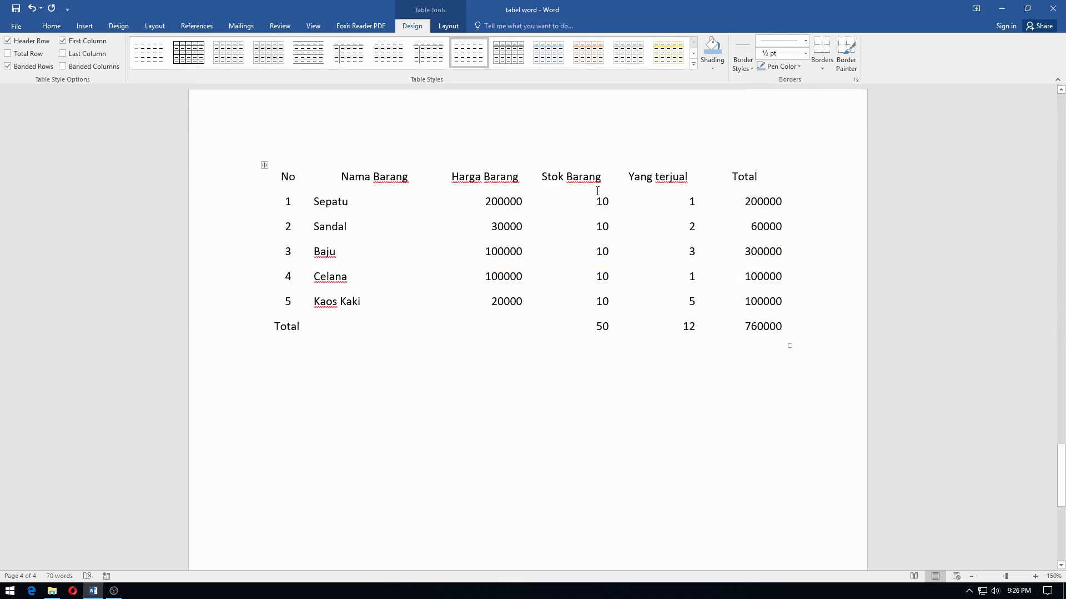
pyautogui.hotkey('ctrl', 'z')
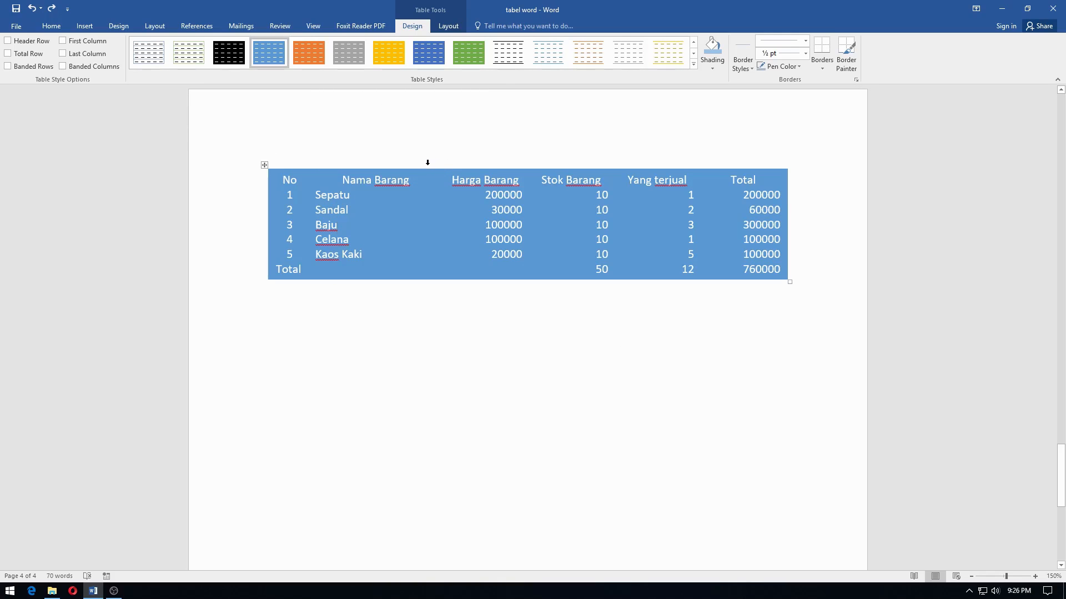
# Try the solid dark blue list style and the light green grid style, ending with the solid green list style on the table
pyautogui.click(692, 63)
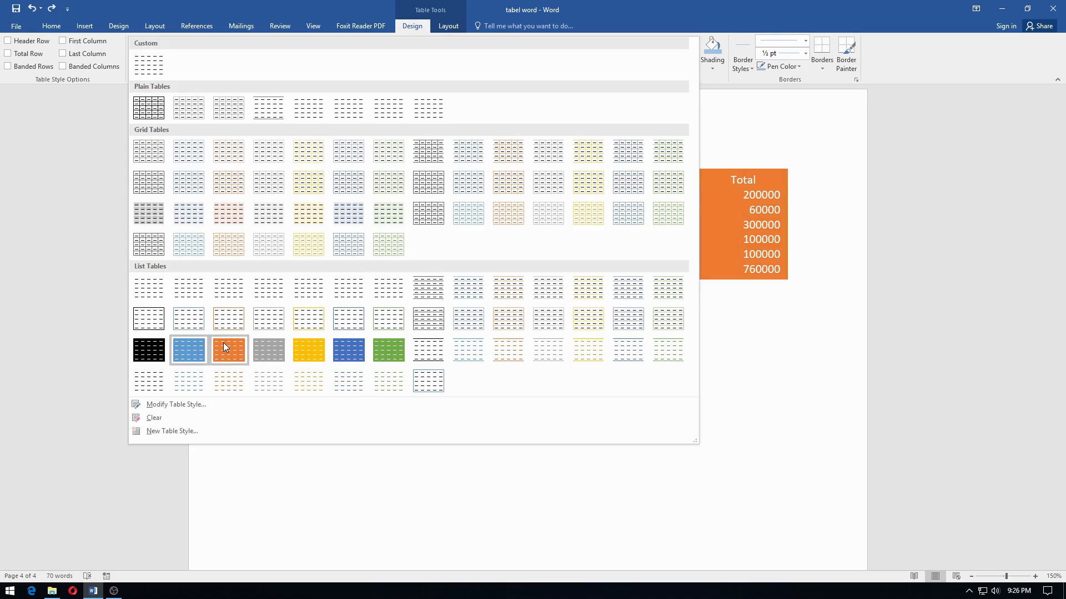
pyautogui.click(350, 349)
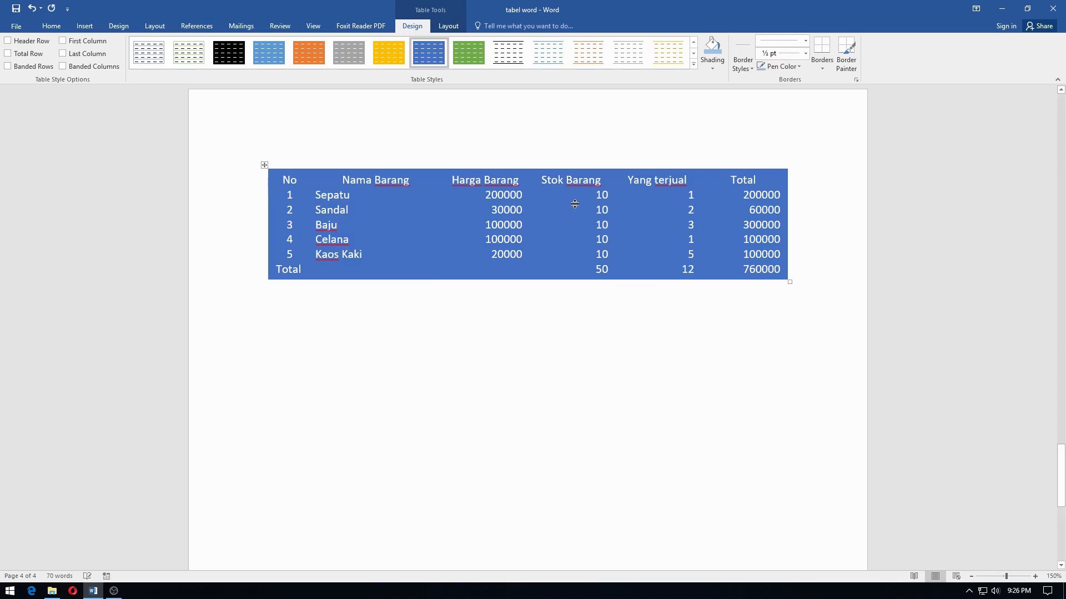
pyautogui.click(693, 62)
pyautogui.click(382, 216)
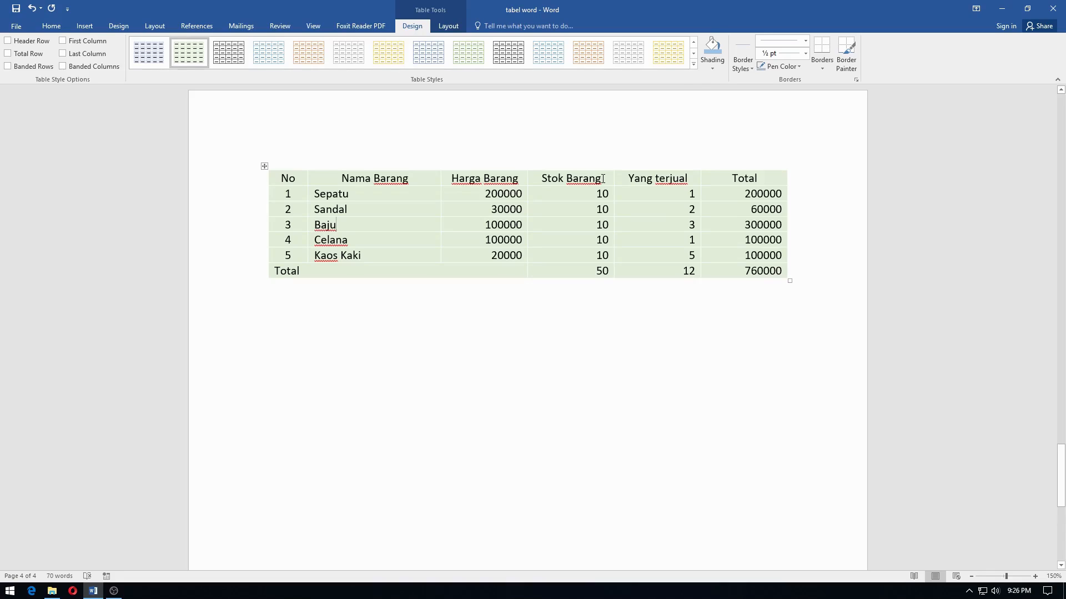
pyautogui.click(693, 64)
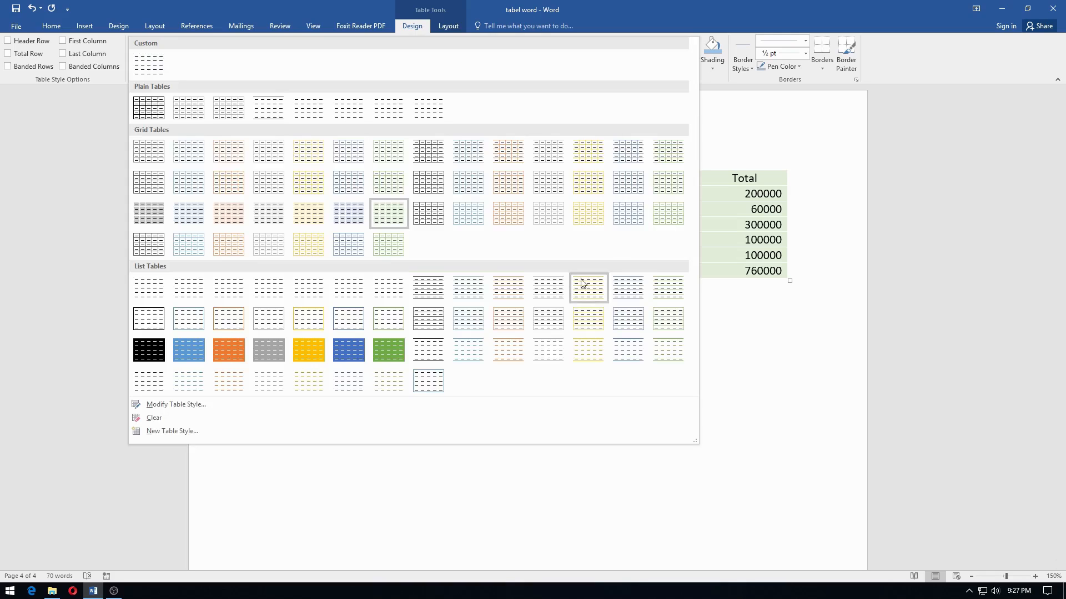
pyautogui.click(384, 351)
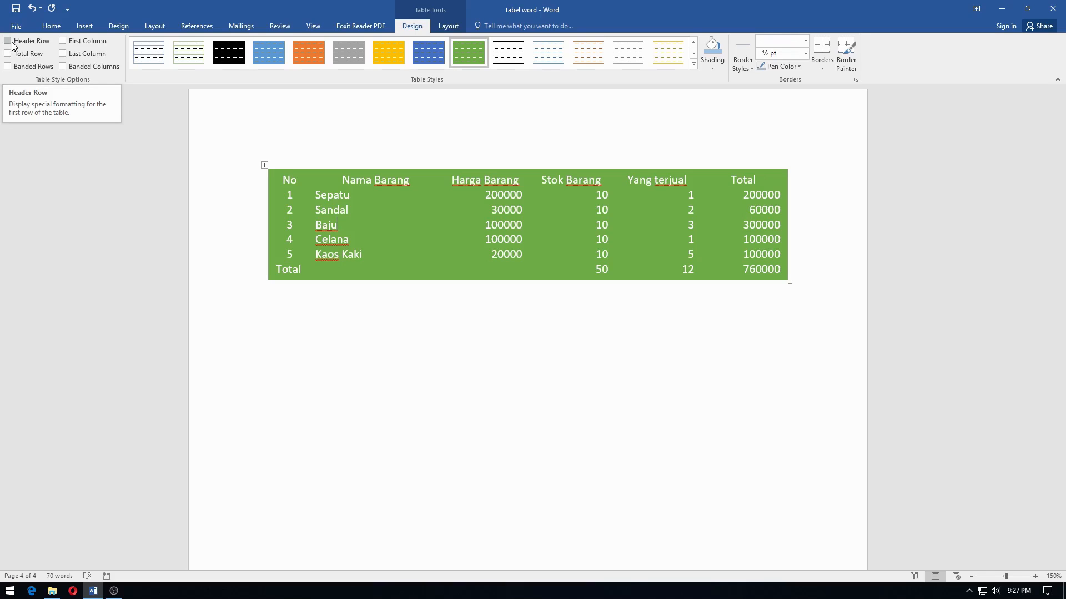
# Turn on the Header Row formatting so the table's first row gets special styling, and deselect the row
pyautogui.click(212, 178)
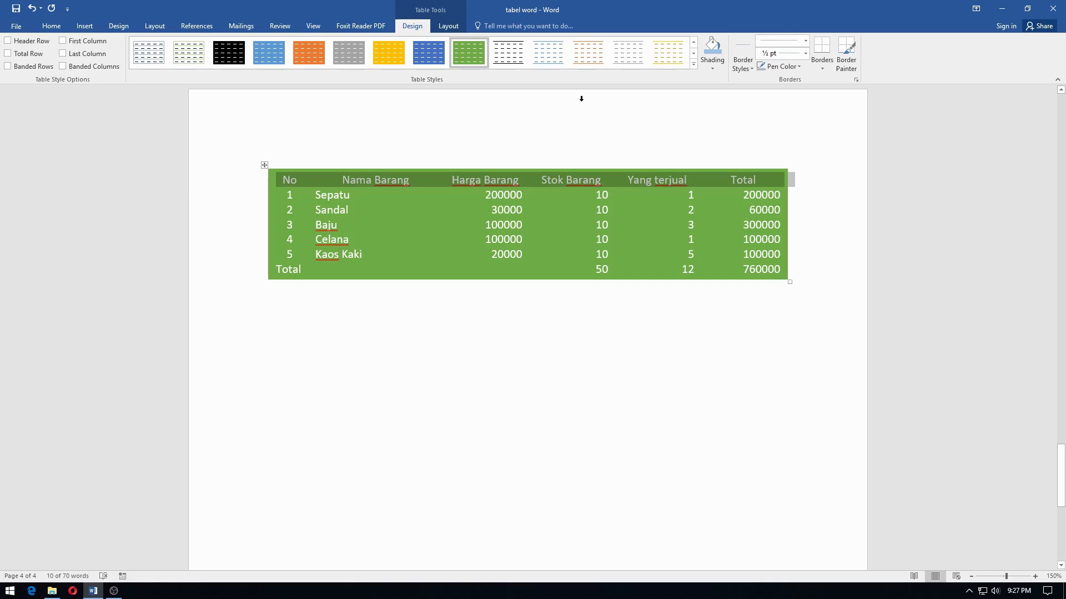
pyautogui.click(37, 42)
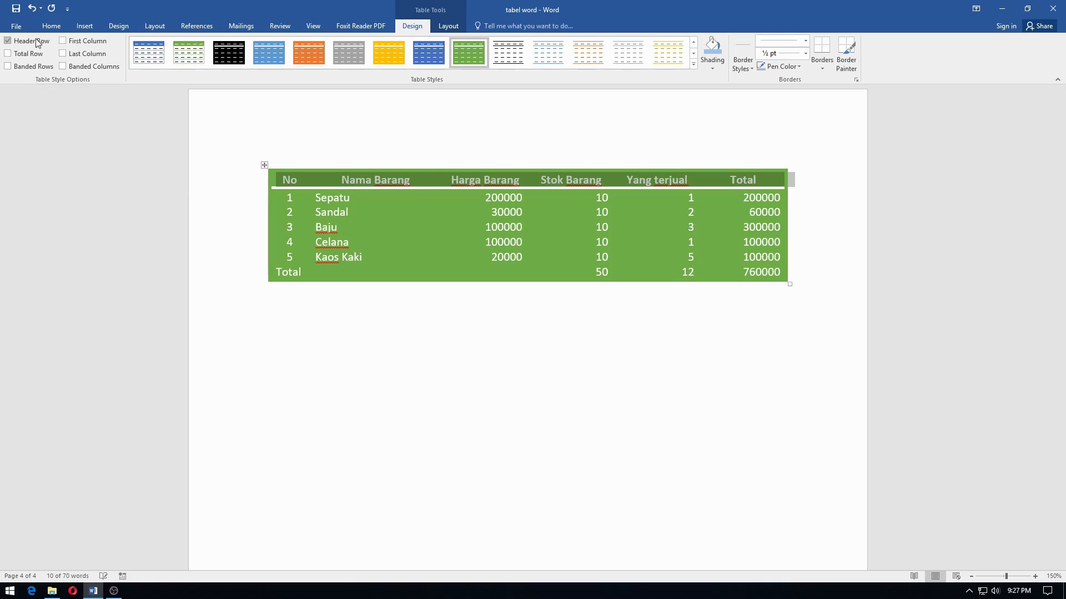
pyautogui.click(378, 230)
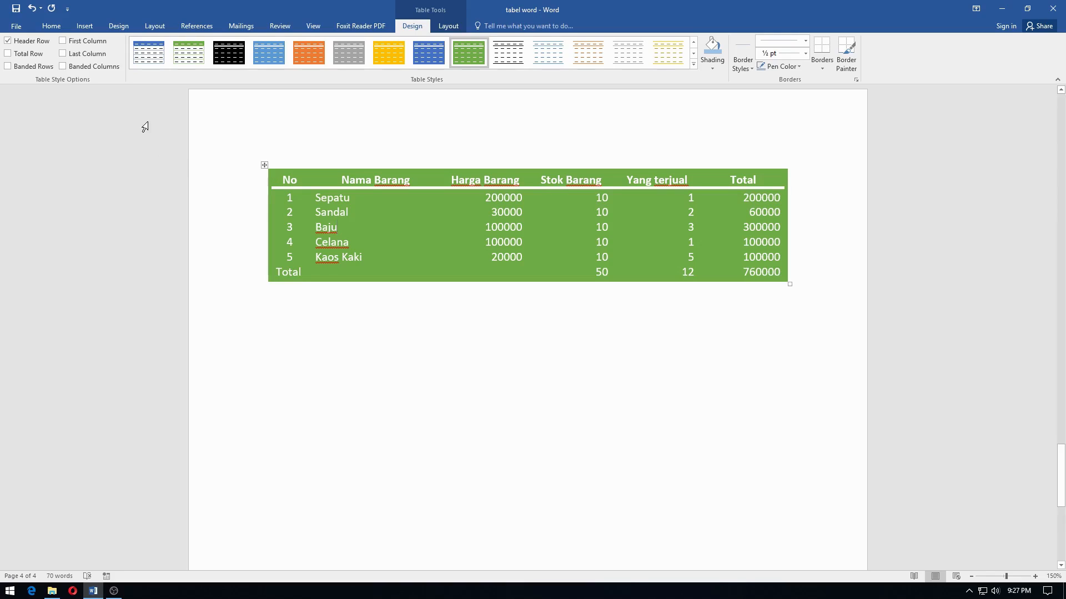
# Turn on Total Row formatting, compare the table with it off and on, and turn on Banded Rows
pyautogui.click(34, 55)
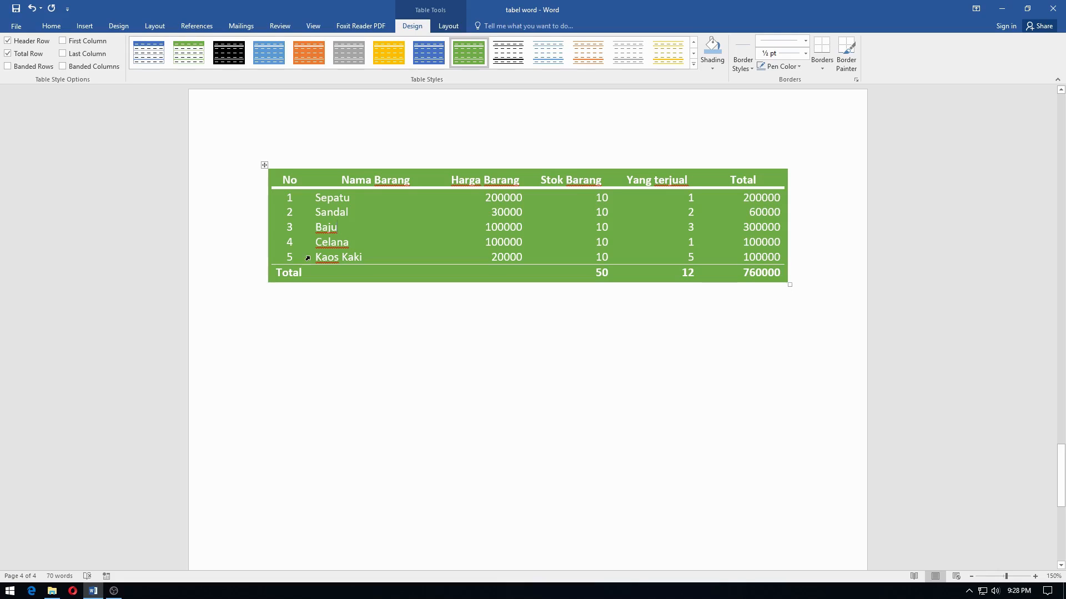
pyautogui.click(8, 54)
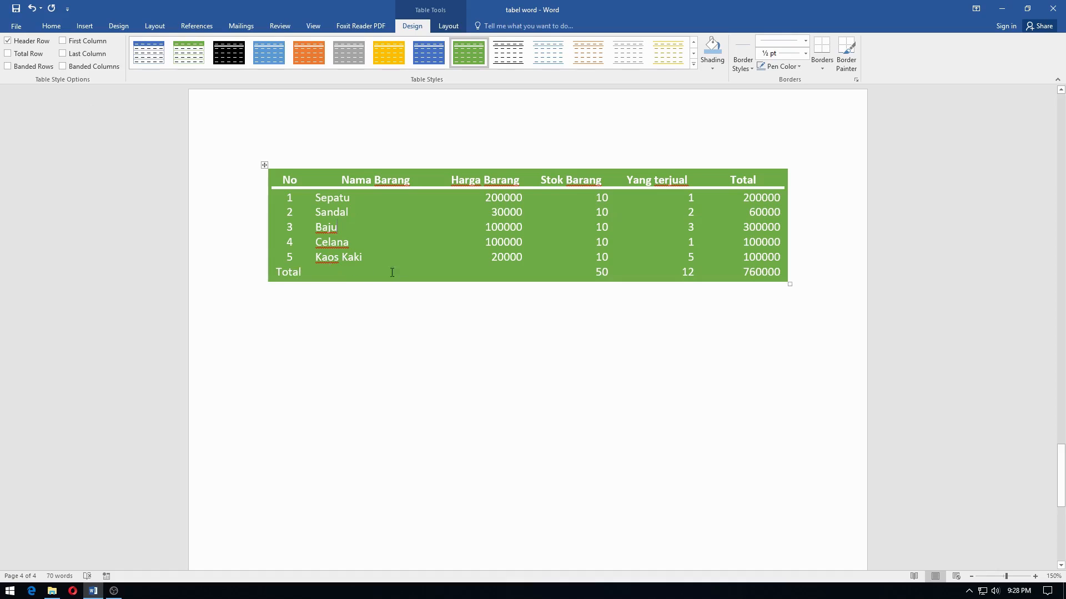
pyautogui.click(9, 54)
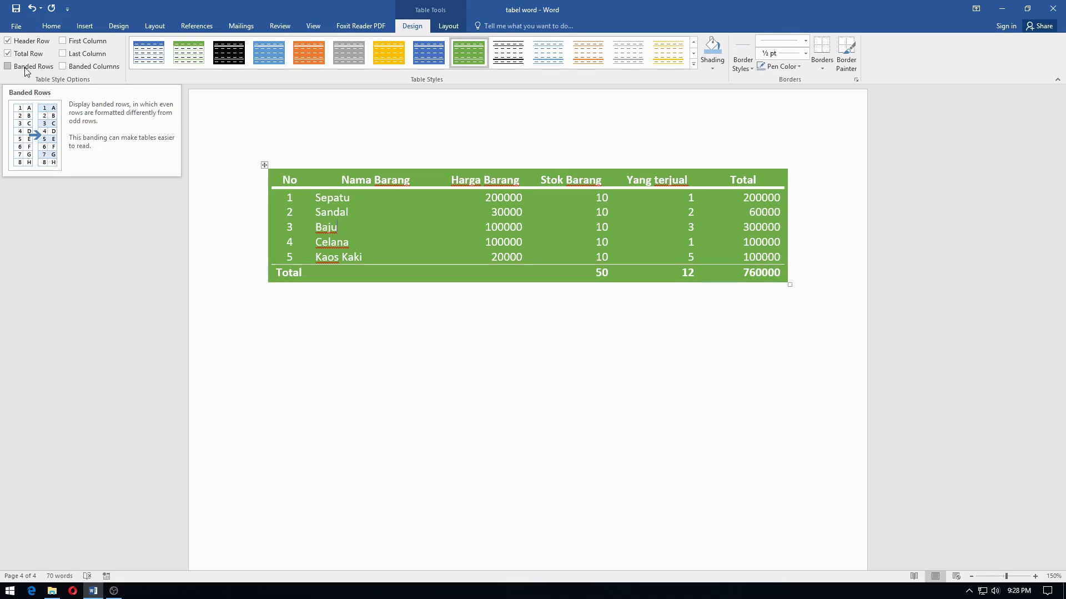
pyautogui.click(8, 66)
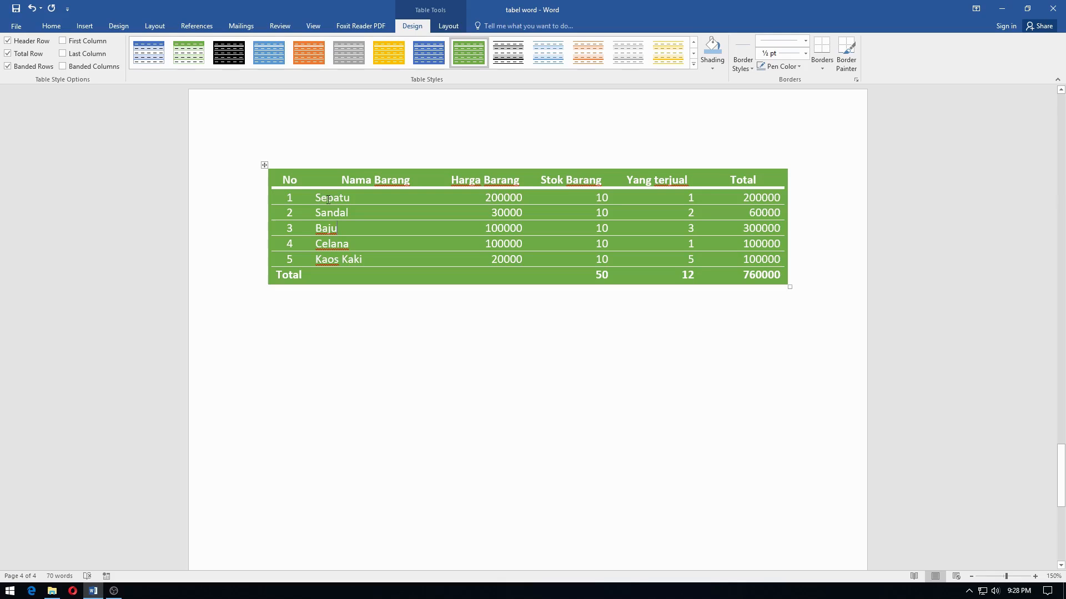
# Toggle the Total Row formatting off and on several times and leave it on
pyautogui.moveTo(264, 232)
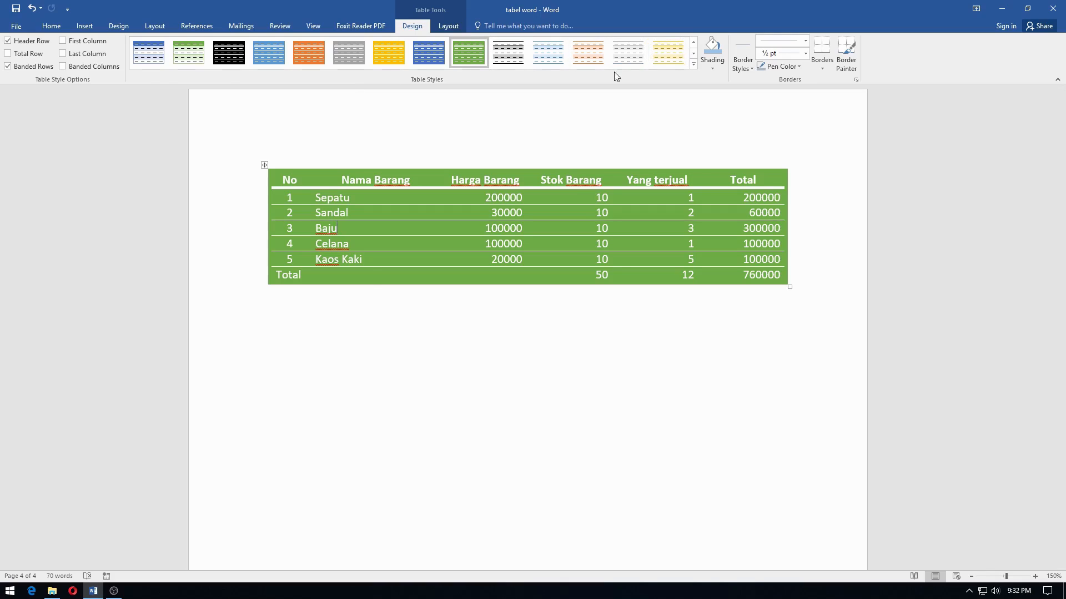
pyautogui.click(30, 53)
pyautogui.click(29, 54)
pyautogui.click(29, 58)
pyautogui.click(29, 58)
pyautogui.click(29, 58)
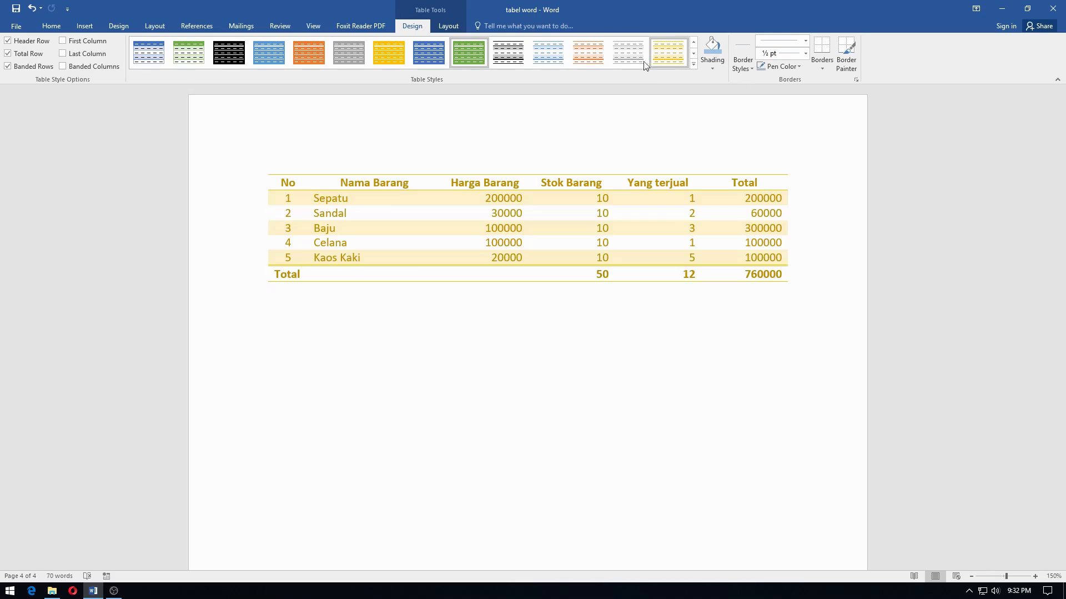
# Apply the orange list table style with light orange bands and turn on First Column formatting
pyautogui.click(694, 66)
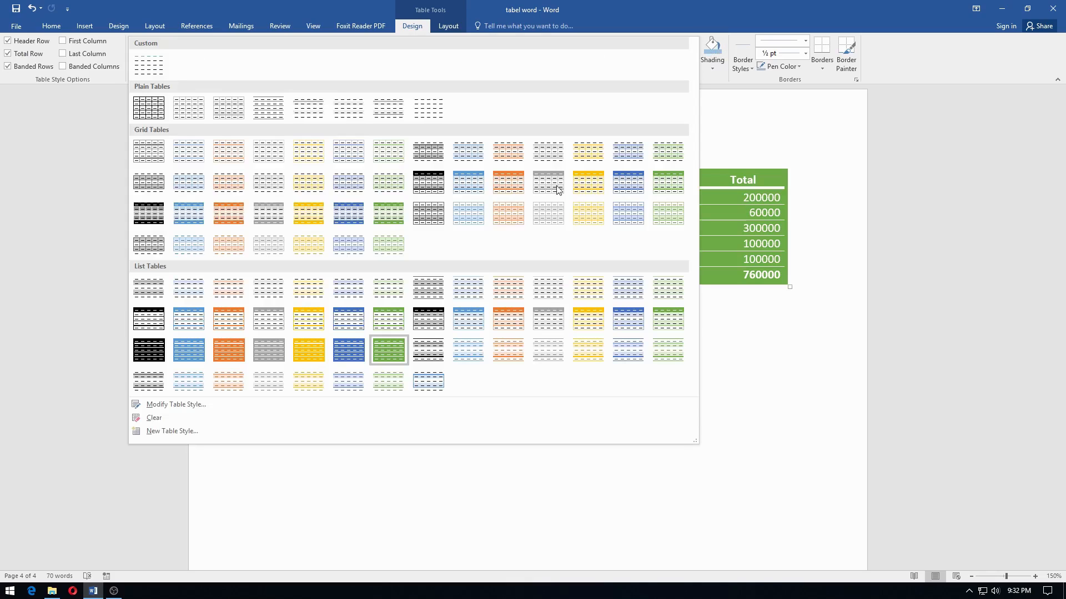
pyautogui.press('Escape')
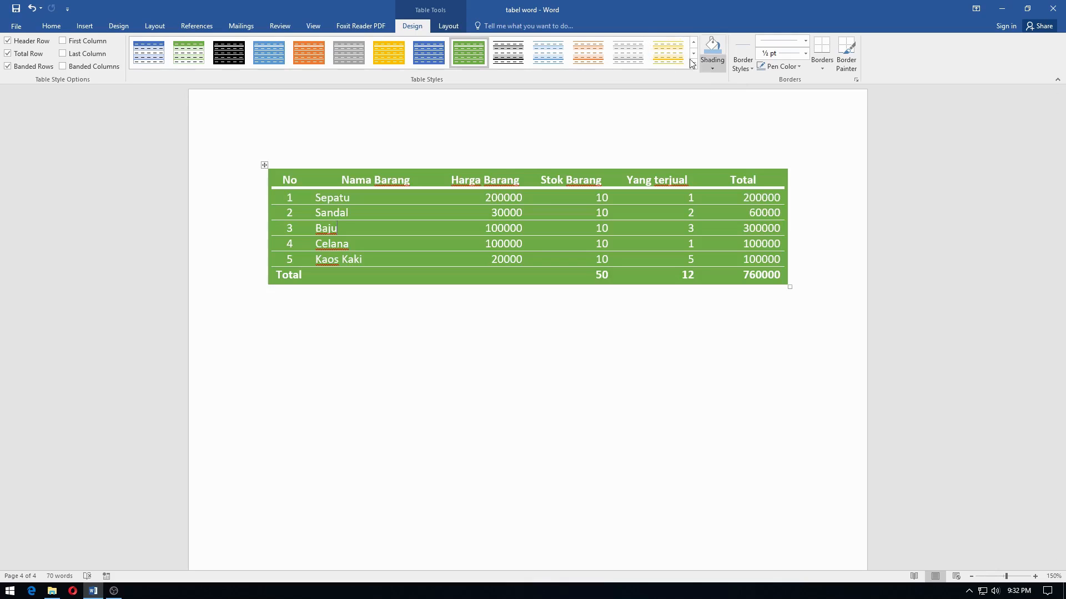
pyautogui.click(605, 59)
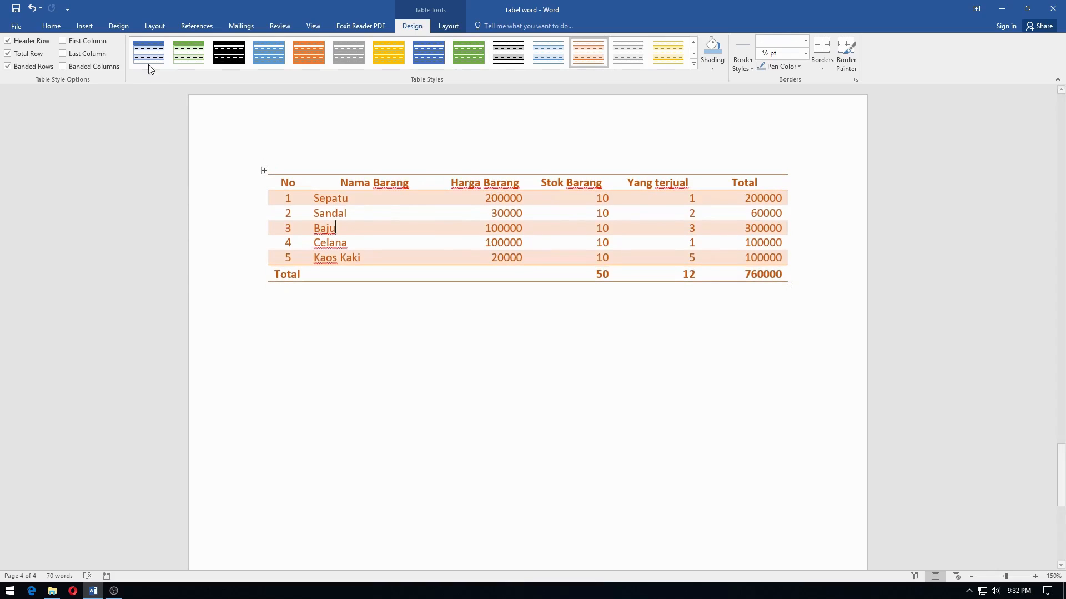
pyautogui.click(82, 44)
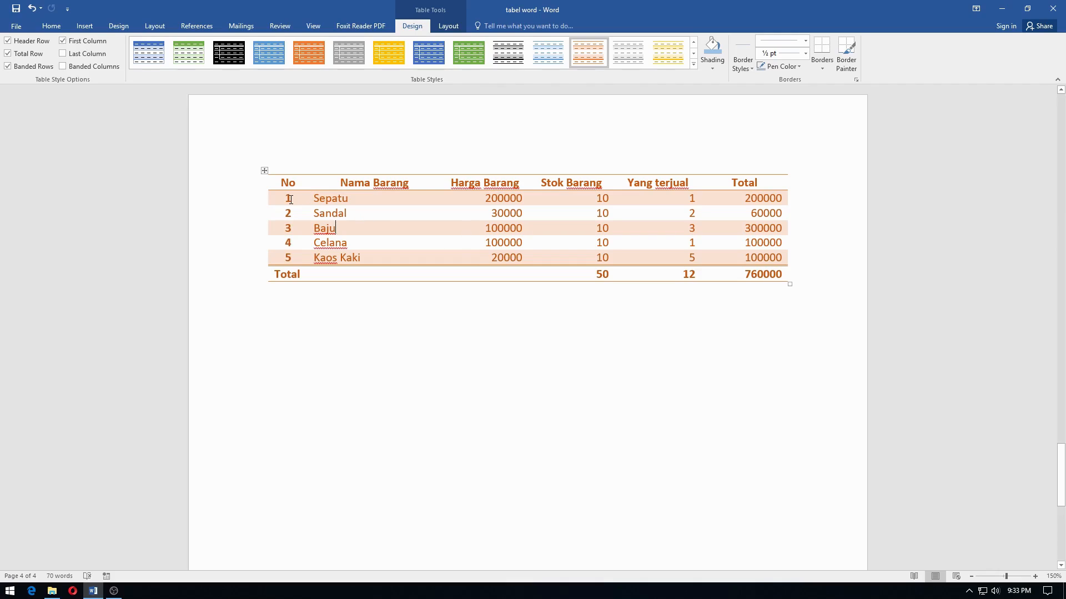
# Apply the dark blue list table style and compare the table with First Column formatting off and on
pyautogui.click(421, 61)
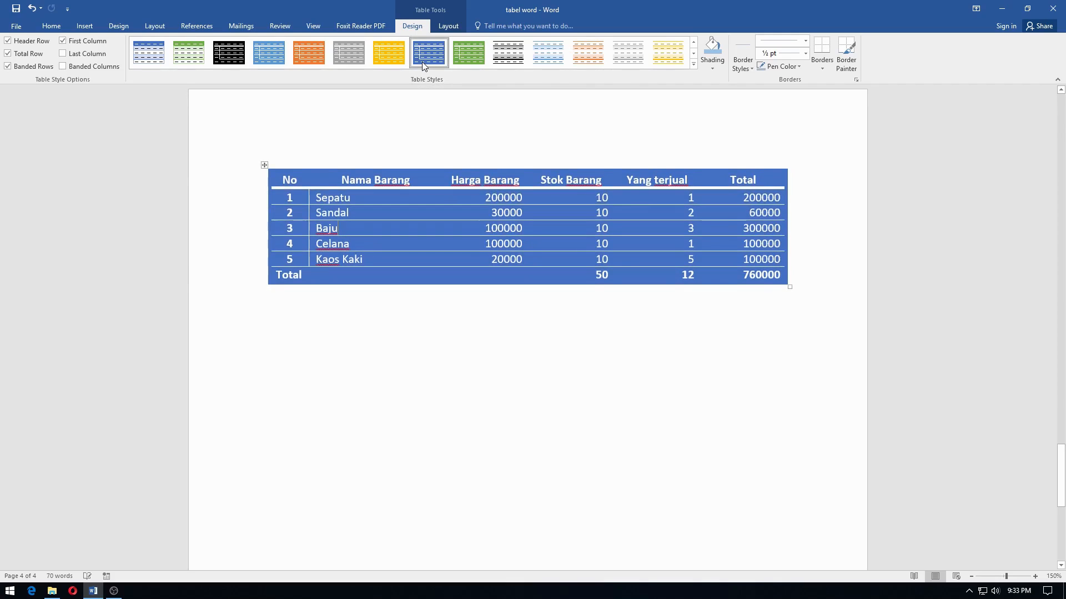
pyautogui.click(86, 43)
pyautogui.click(86, 43)
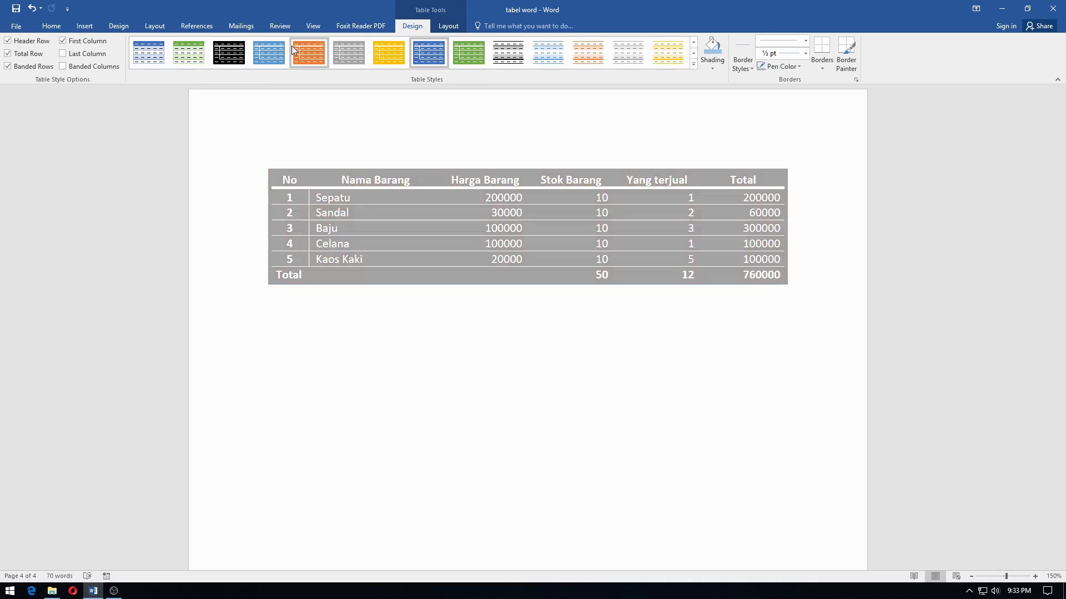
# Apply the yellow list table style with light yellow bands and turn on Last Column formatting
pyautogui.click(655, 54)
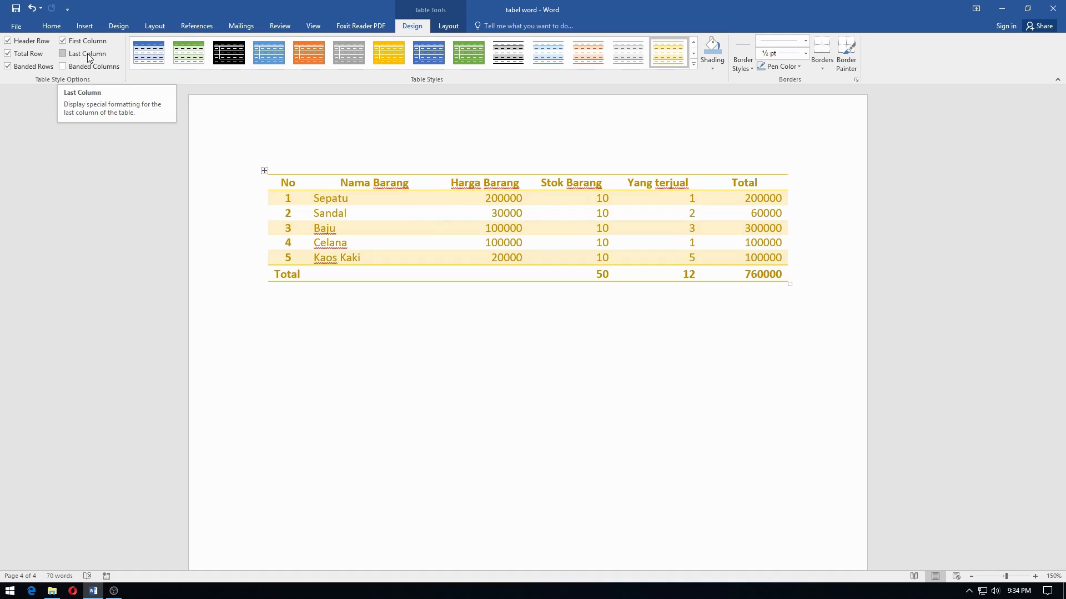
pyautogui.click(63, 53)
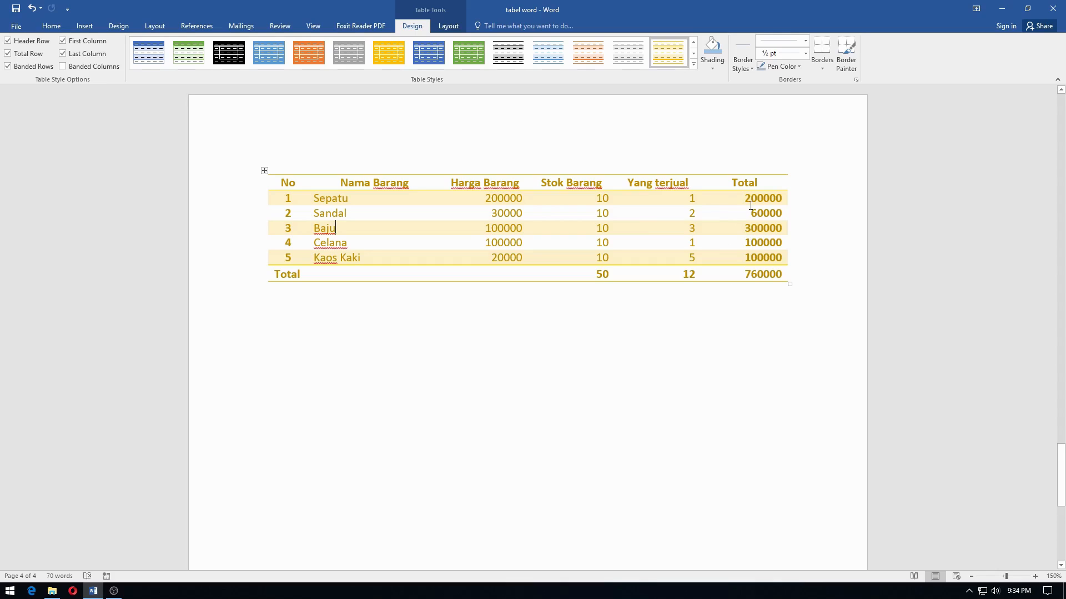
# Apply the solid light blue dark list table style and toggle Banded Columns on and off, leaving it on
pyautogui.click(280, 62)
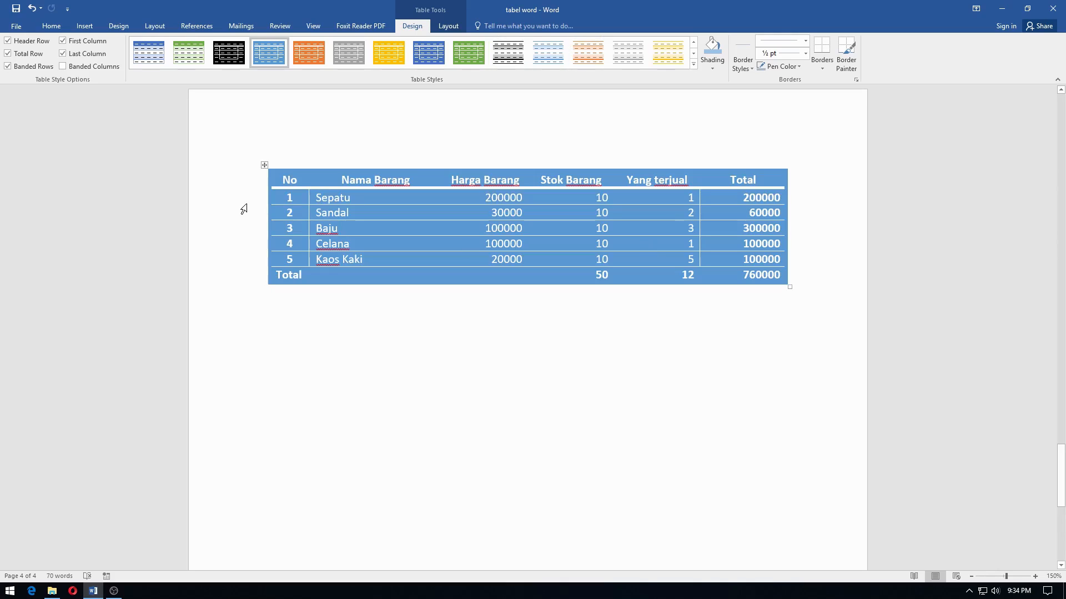
pyautogui.click(108, 67)
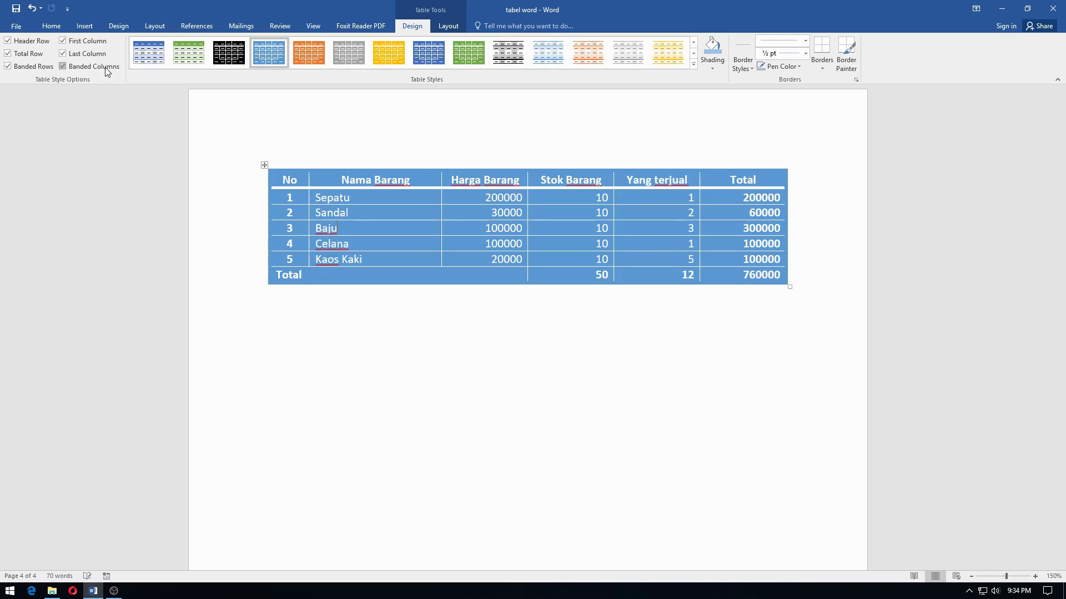
pyautogui.click(106, 68)
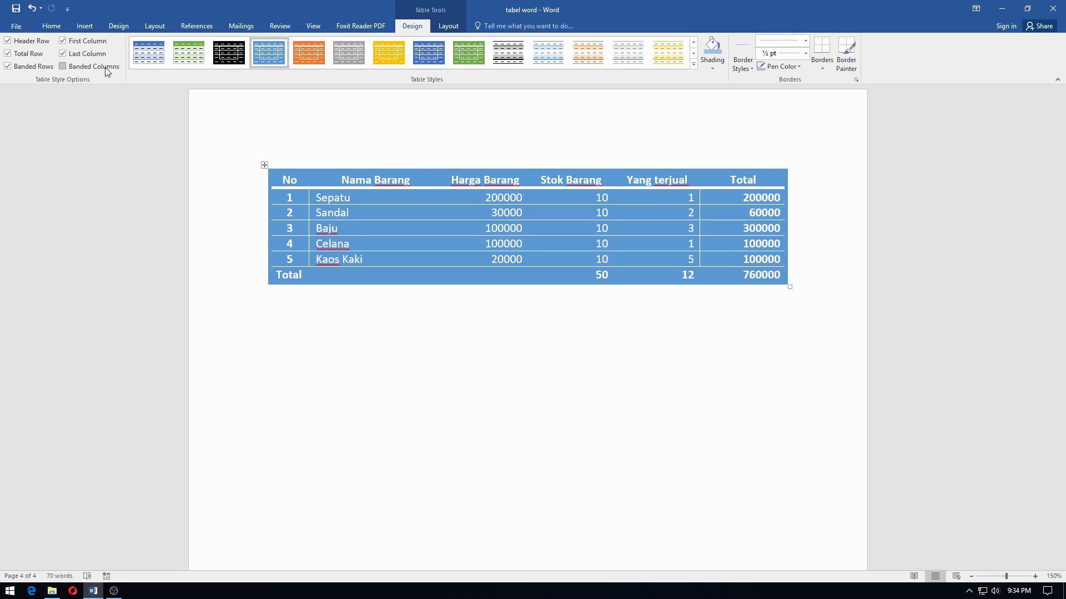
pyautogui.click(108, 70)
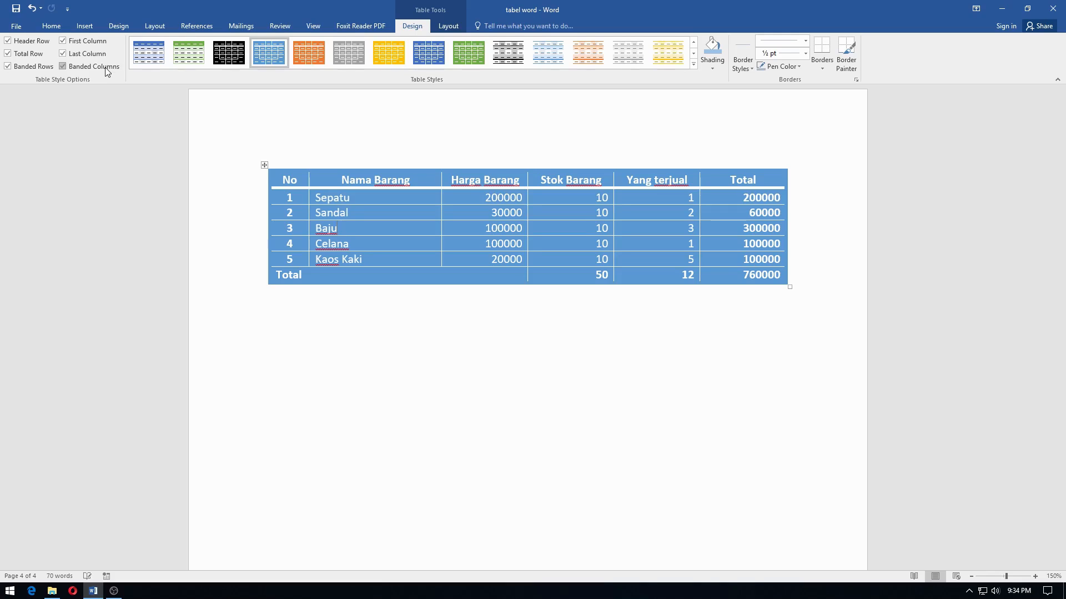
# Try the black banded and solid dark blue list styles, and apply the blue list table style with a solid header and white rows
pyautogui.click(494, 50)
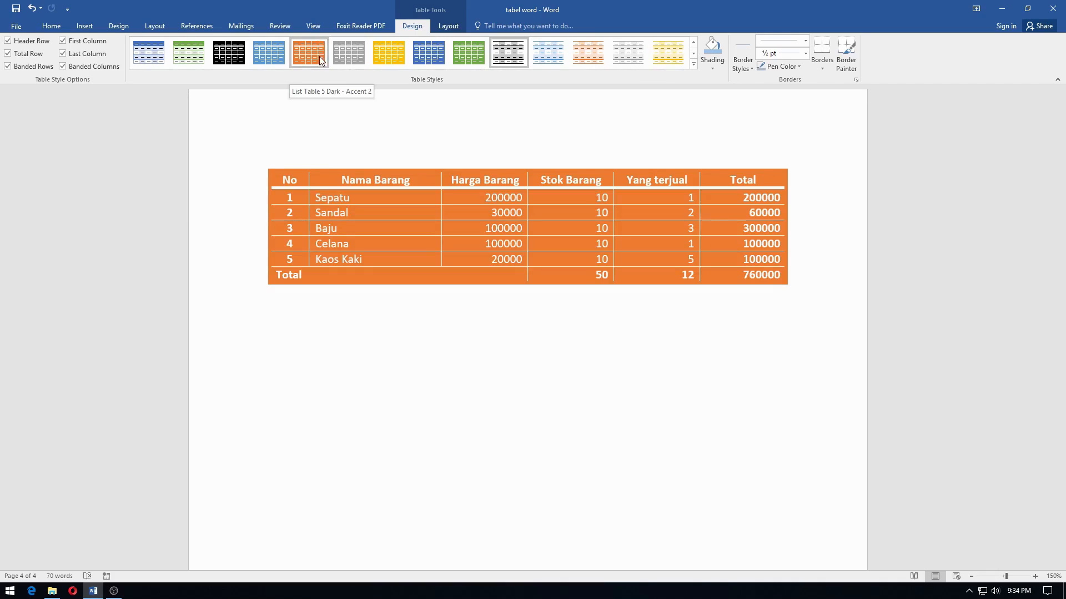
pyautogui.click(426, 54)
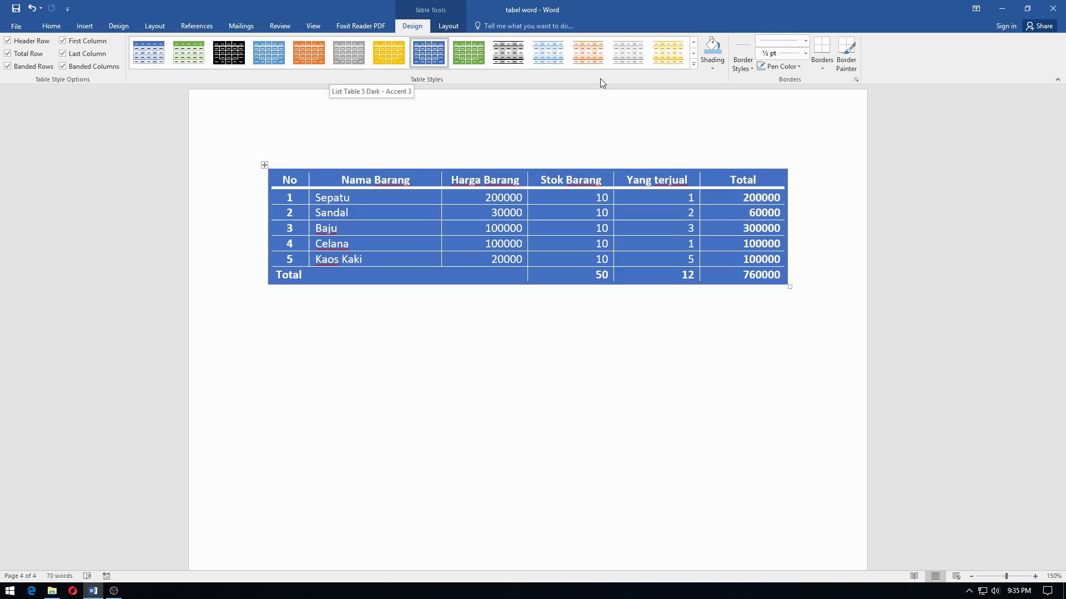
pyautogui.click(692, 62)
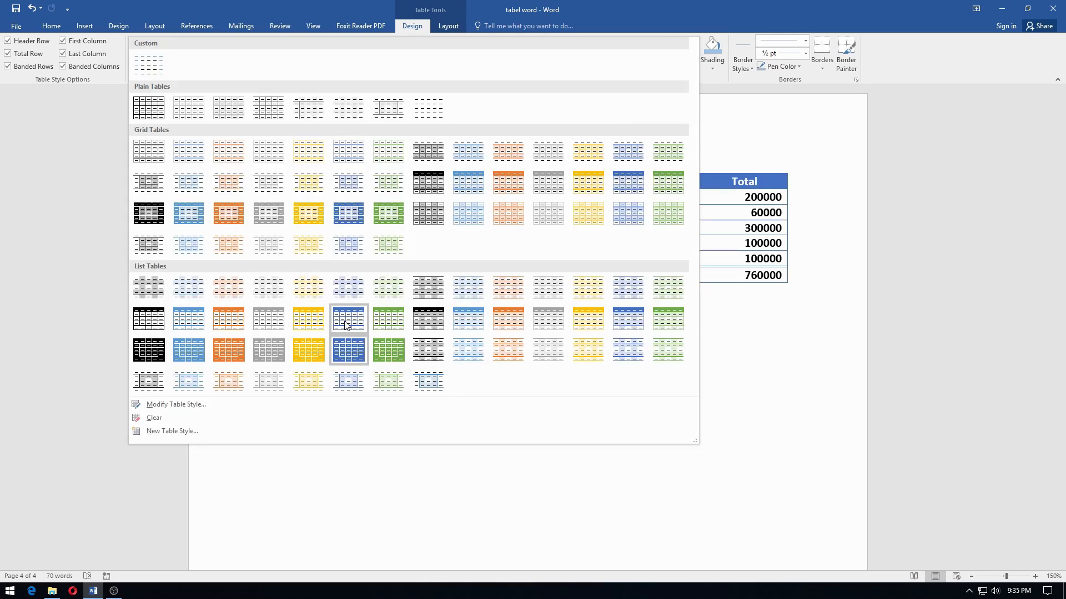
pyautogui.click(336, 341)
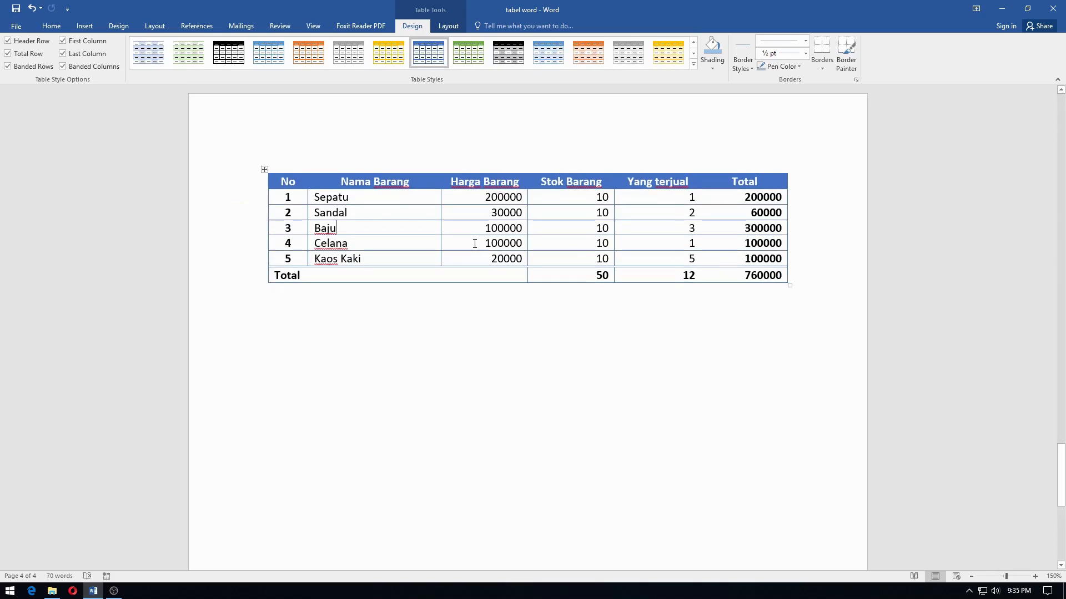